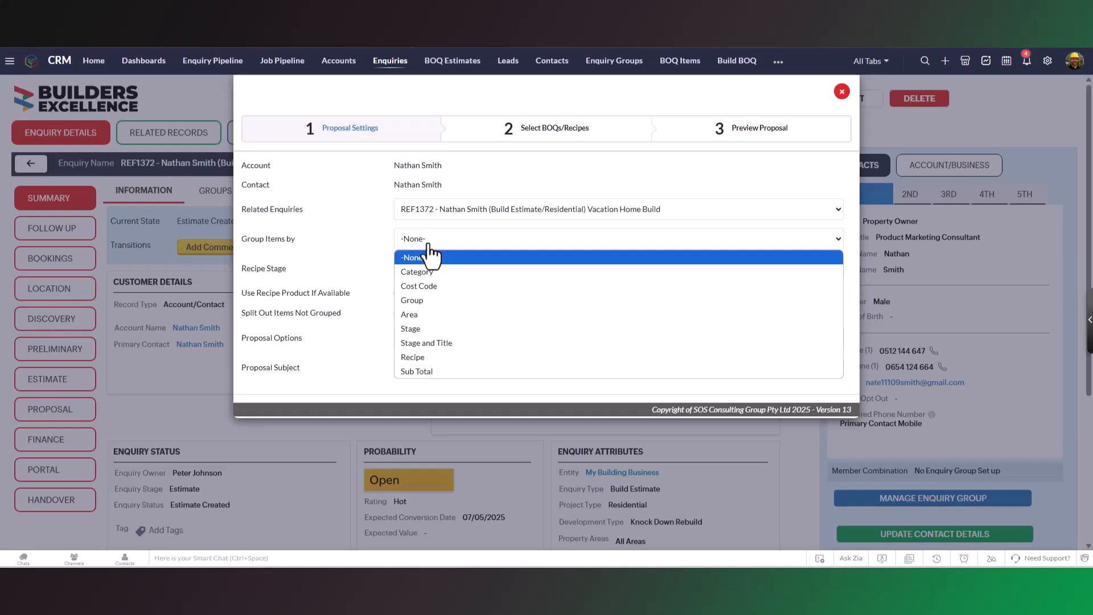
Group the proposal items by Category and open the estimate number choices for selecting BOQ line items.
left_click(429, 273)
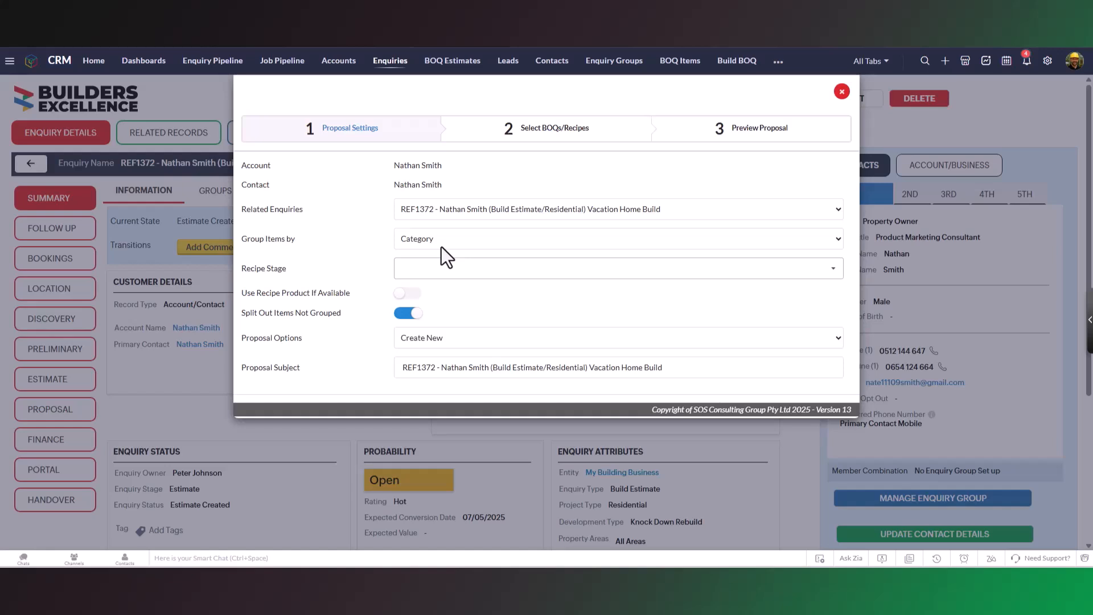
left_click(494, 136)
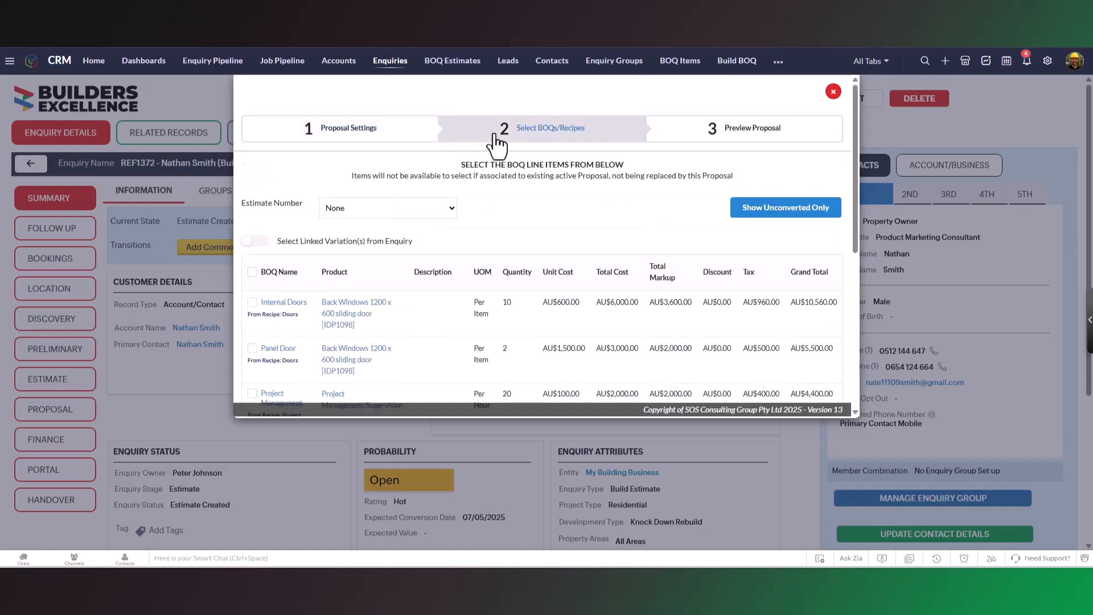
left_click(450, 208)
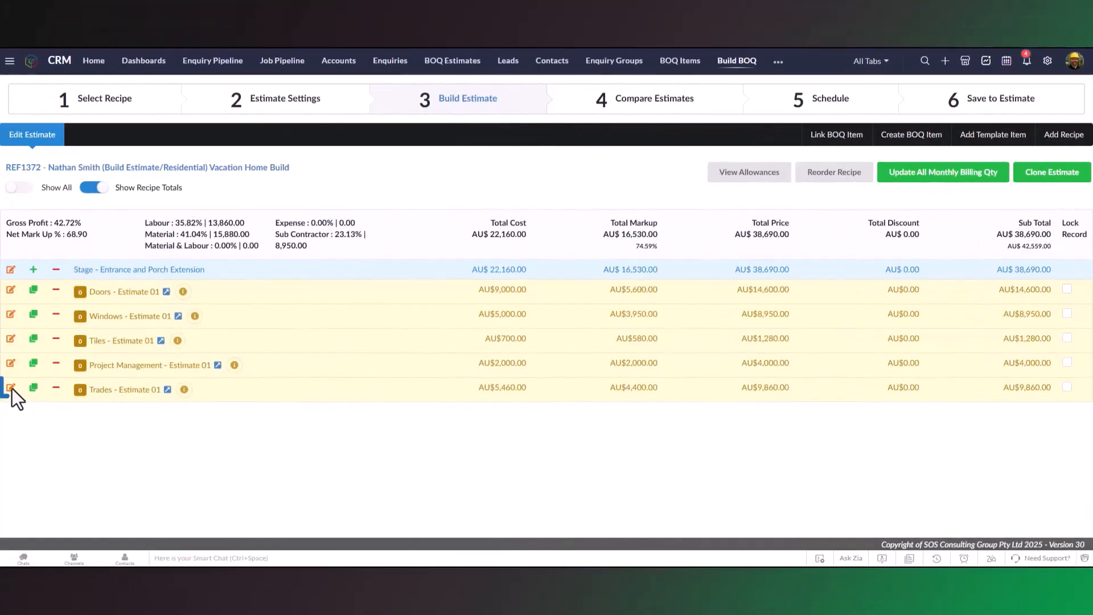
Edit the Trades recipe in the BOQ estimate, set its estimate number to Estimate 02, and save it.
left_click(11, 389)
left_click(421, 239)
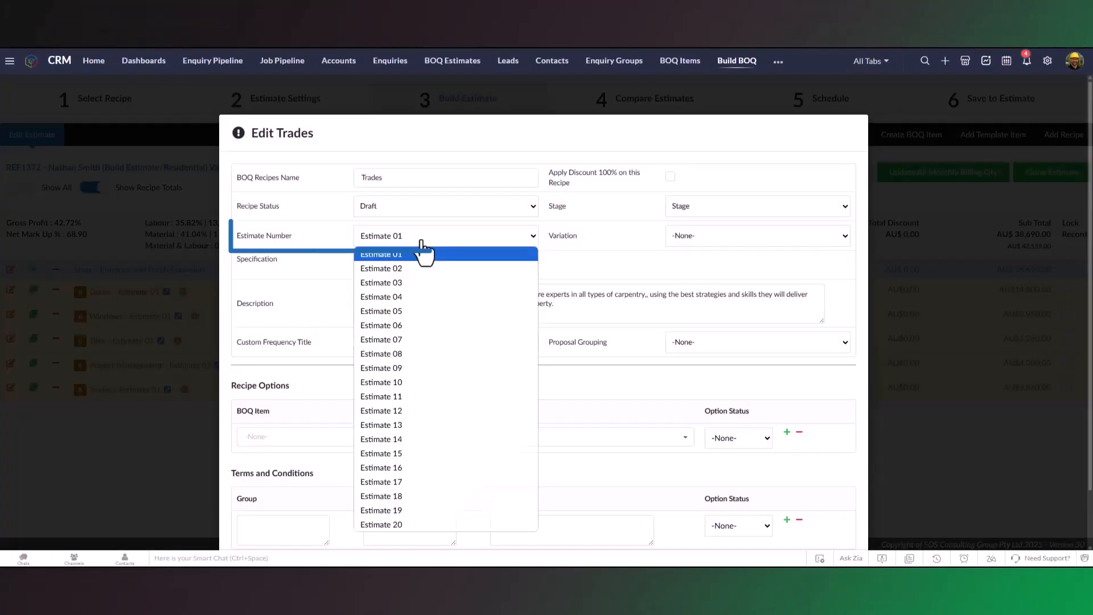
left_click(418, 270)
scroll(527, 322, "down", 2)
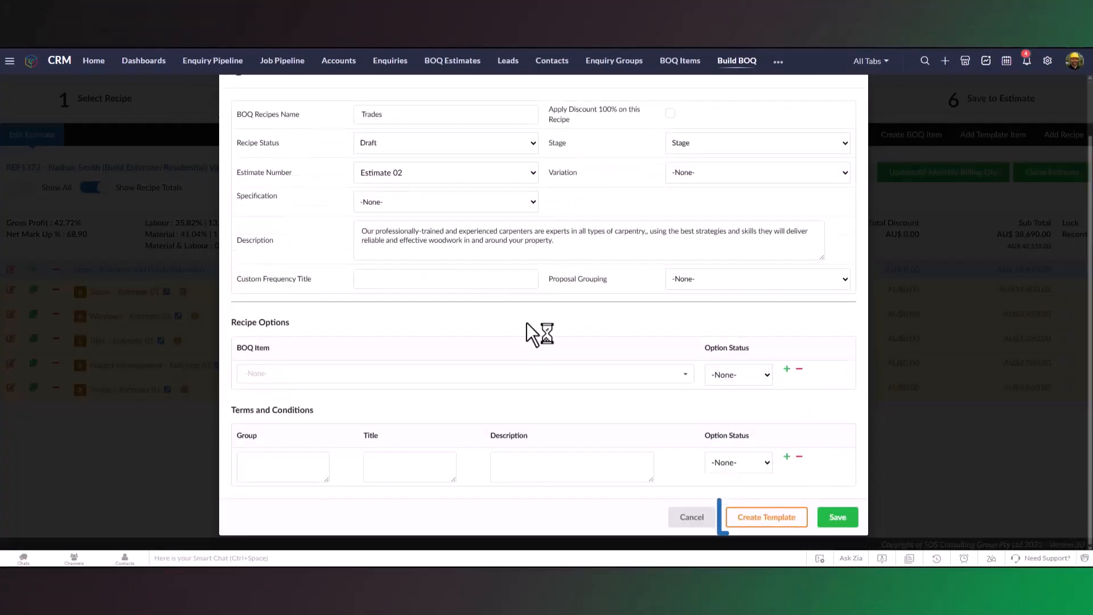
left_click(822, 518)
left_click(725, 114)
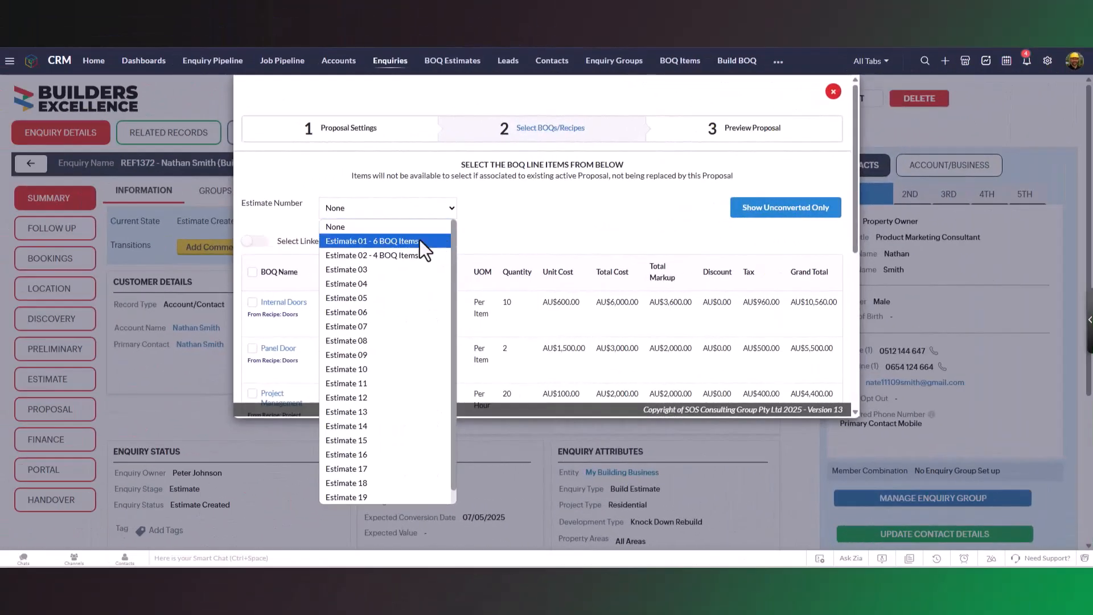
Select the Estimate 01 items plus Carpentry, Clean, Site Preparation and Tiling Labour from Trades, and preview the proposal.
left_click(419, 240)
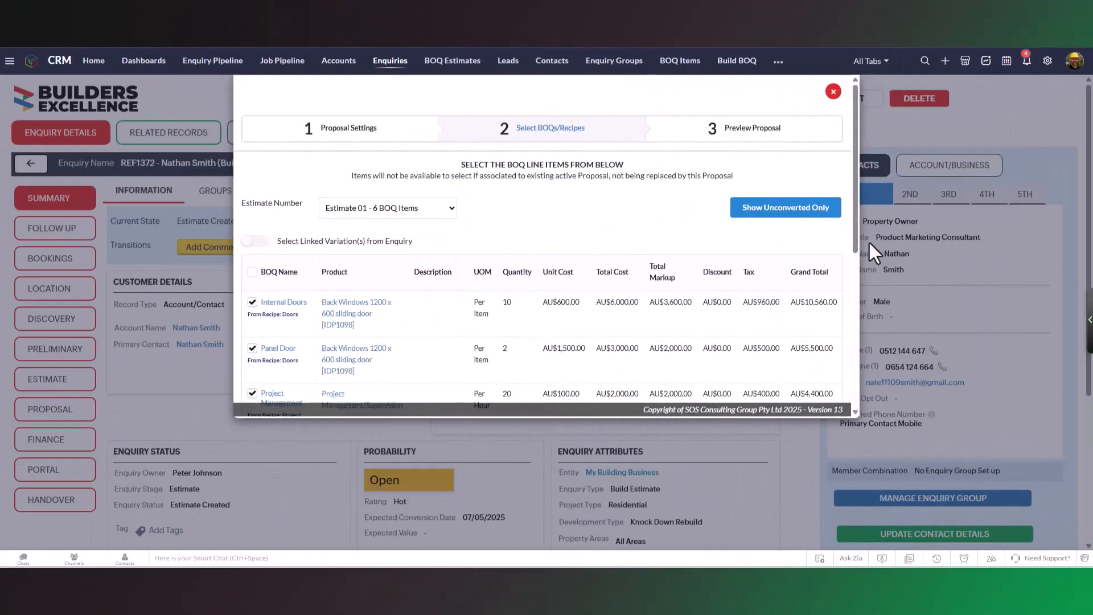
left_click_drag(855, 243, 872, 388)
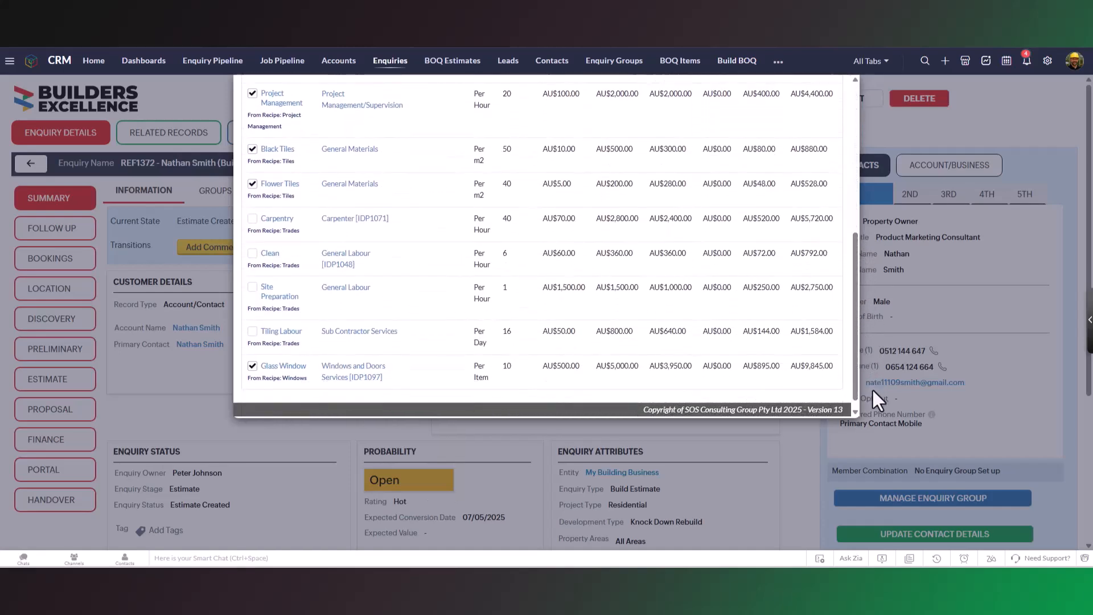
left_click(252, 219)
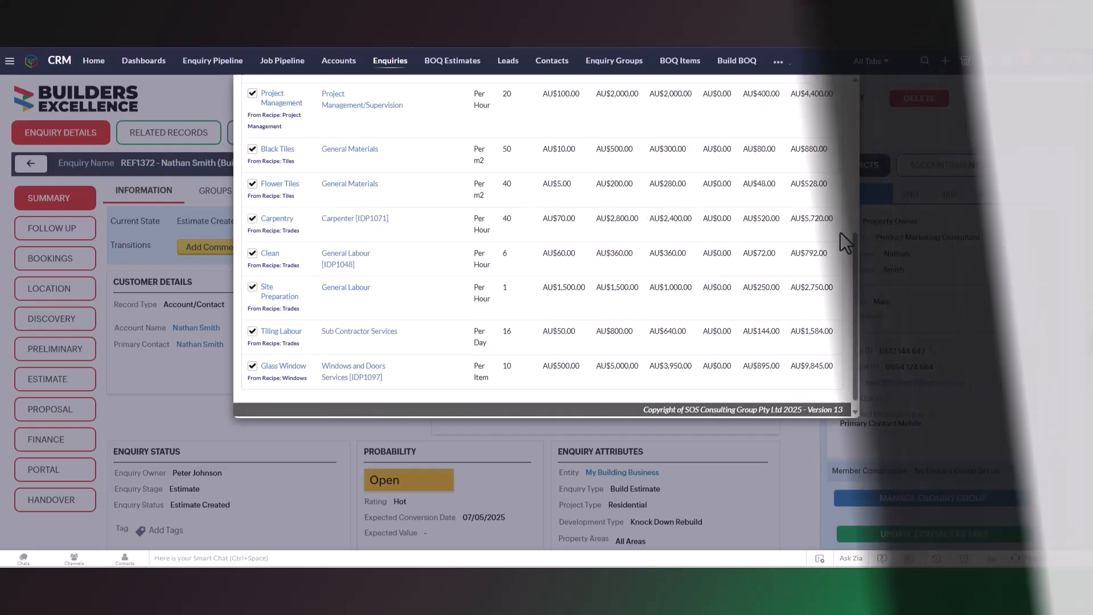
scroll(822, 227, "up", 2)
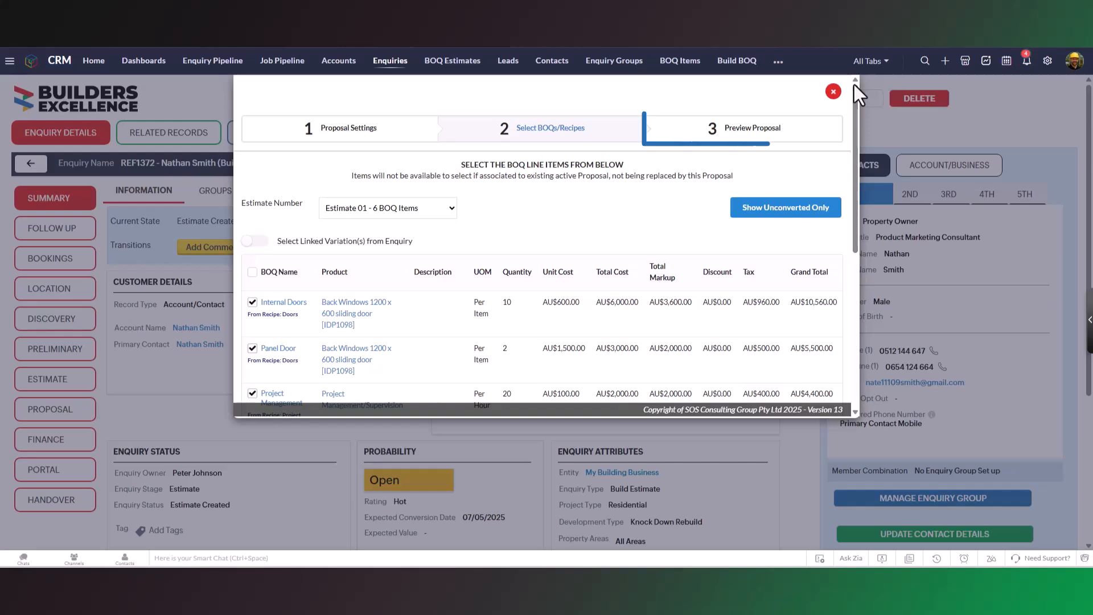
left_click(762, 134)
left_click(630, 292)
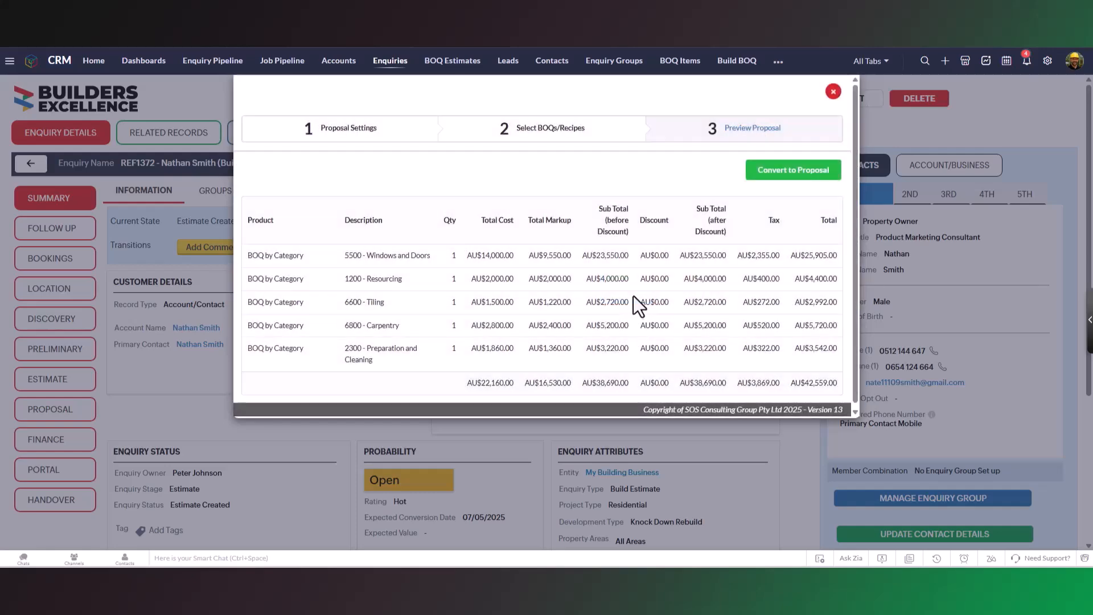
Return to the proposal settings and group the items by Recipe.
left_click(379, 137)
left_click(423, 244)
left_click(421, 362)
Choose Estimate 01 for the recipe-grouped proposal, include the Trades items, and preview the proposal.
left_click(528, 137)
left_click(419, 211)
left_click(403, 244)
scroll(403, 245, "down", 1)
scroll(403, 244, "down", 3)
scroll(251, 294, "up", 4)
left_click(731, 132)
left_click(633, 286)
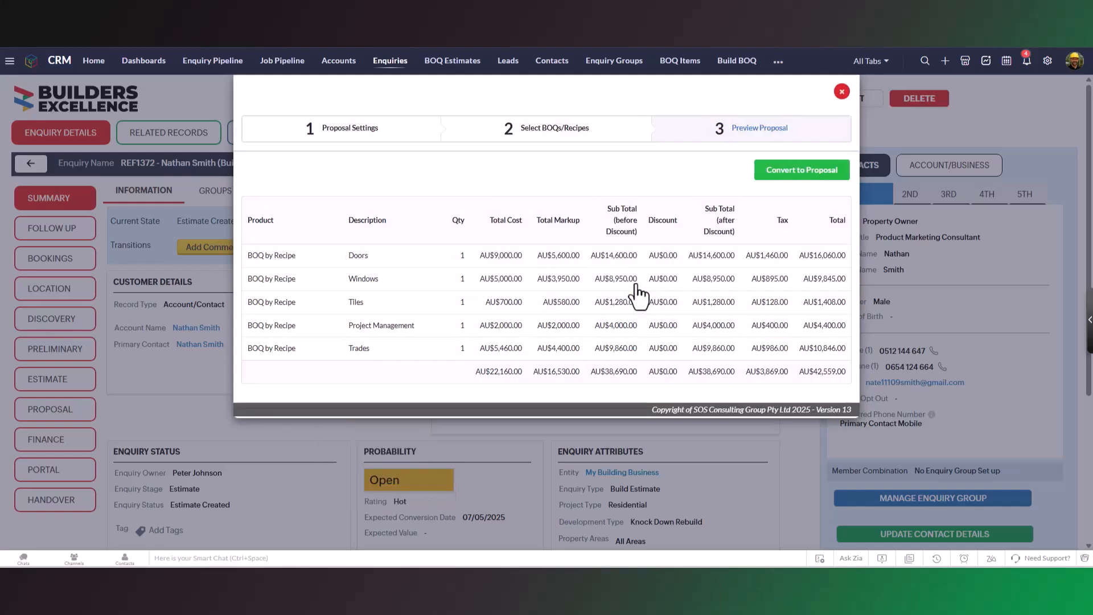
Convert the preview to a proposal and open the new proposal record from the enquiry's related records.
left_click(763, 182)
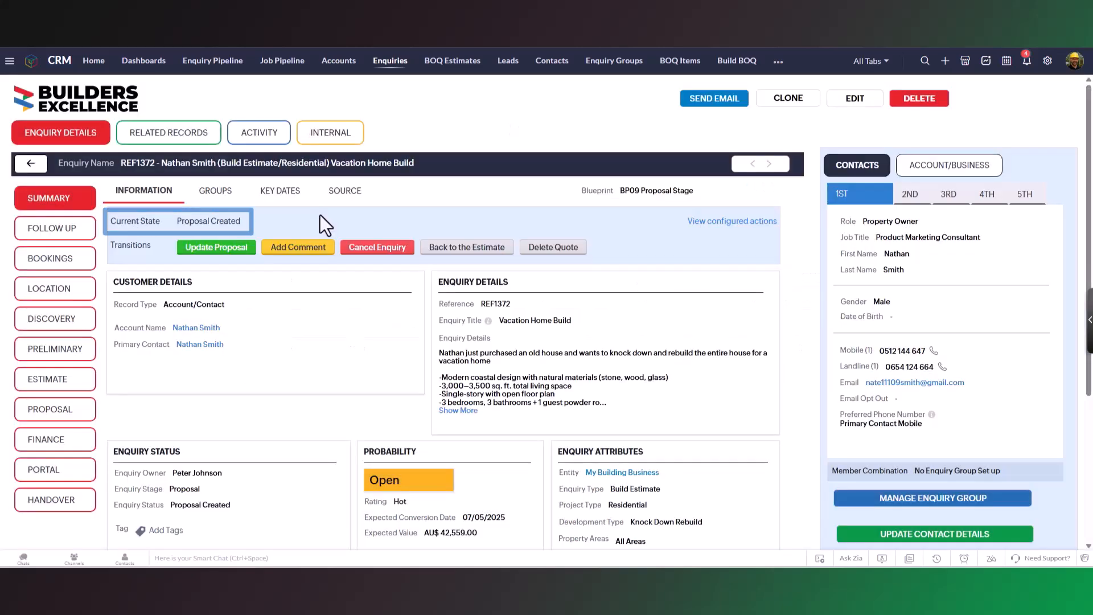
left_click(164, 133)
left_click(73, 387)
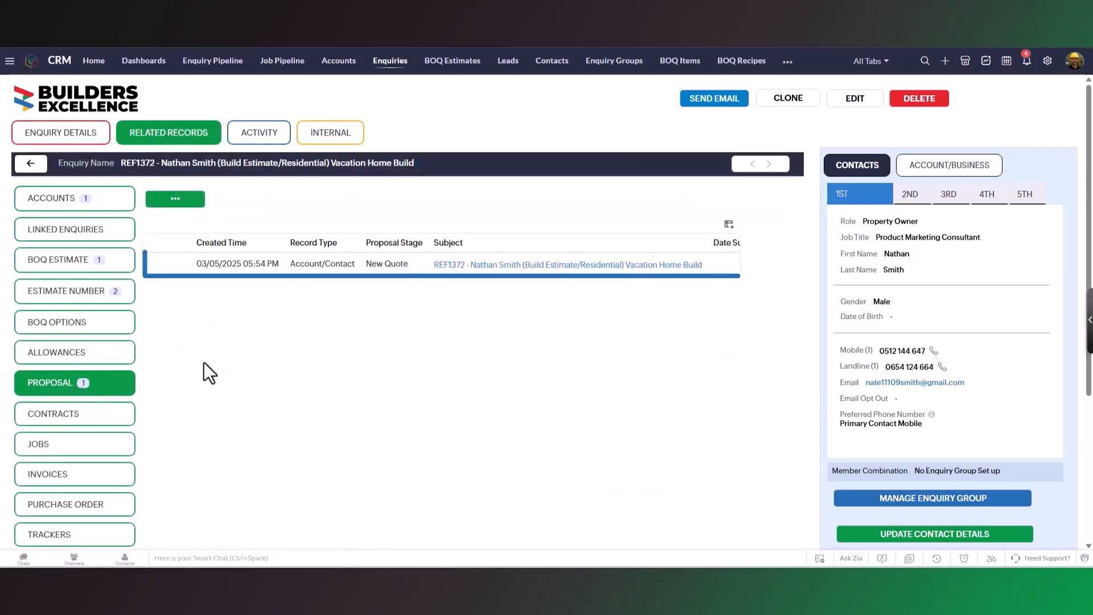
left_click(500, 267)
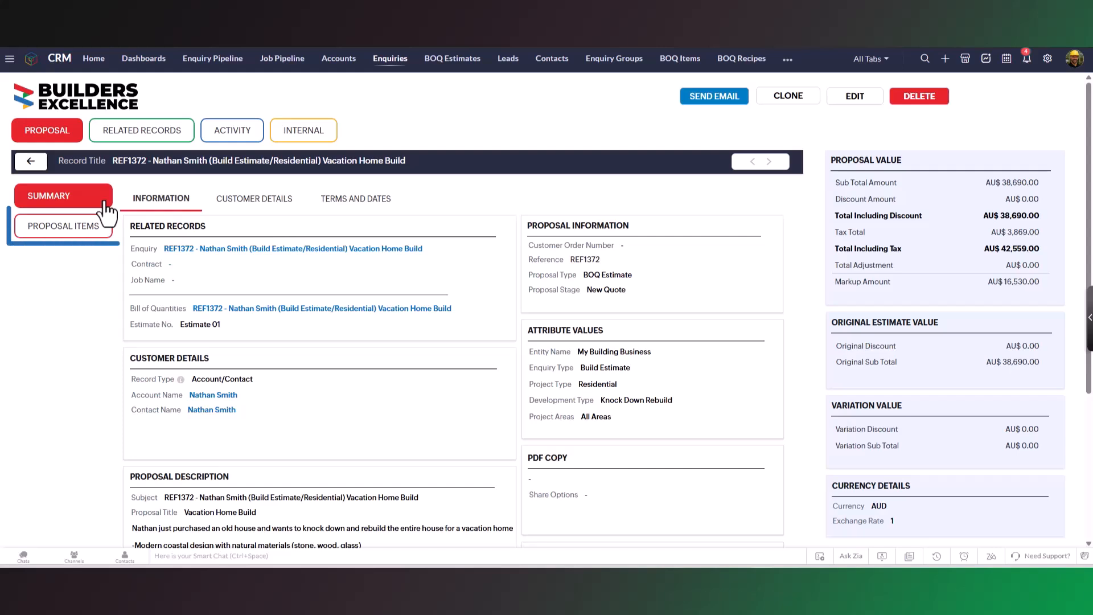
Review the prices, quantities, taxes and totals of the proposal items, and return to the proposal summary.
left_click(105, 227)
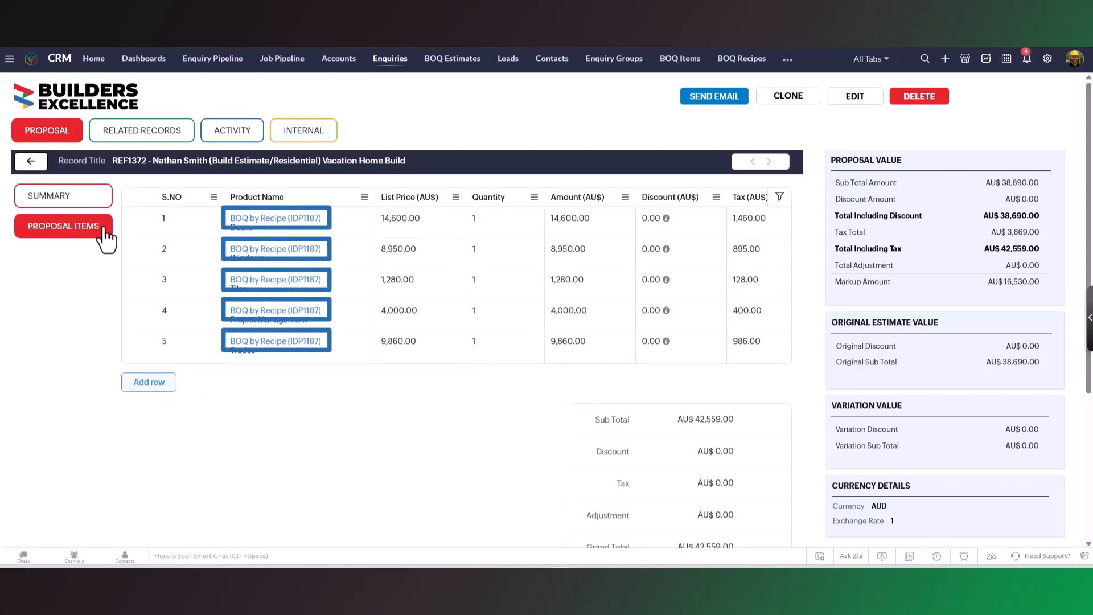
scroll(103, 228, "down", 1)
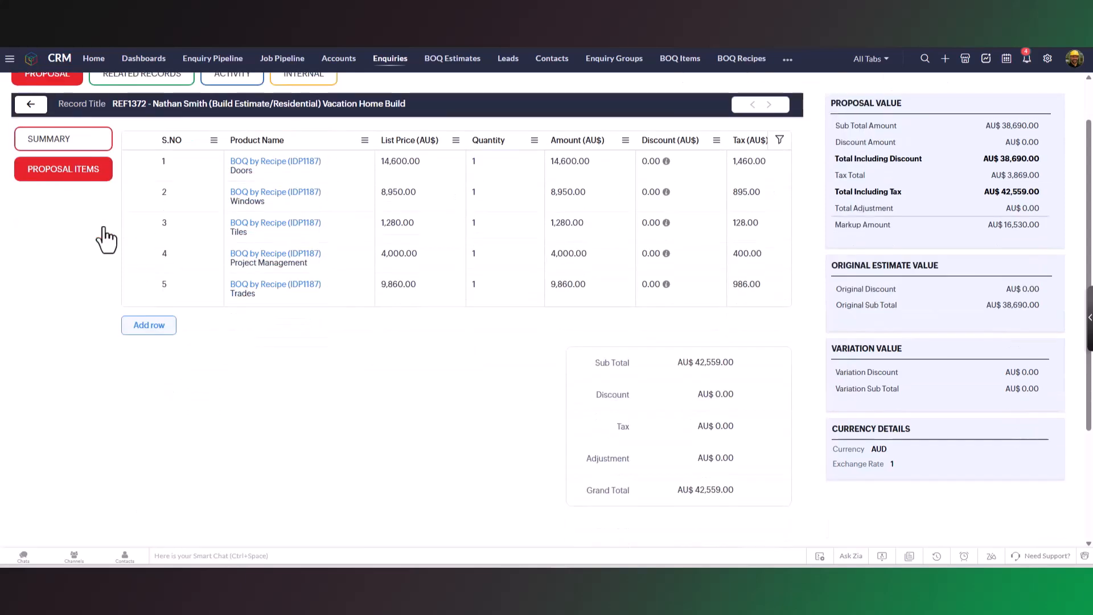
left_click_drag(230, 303, 335, 327)
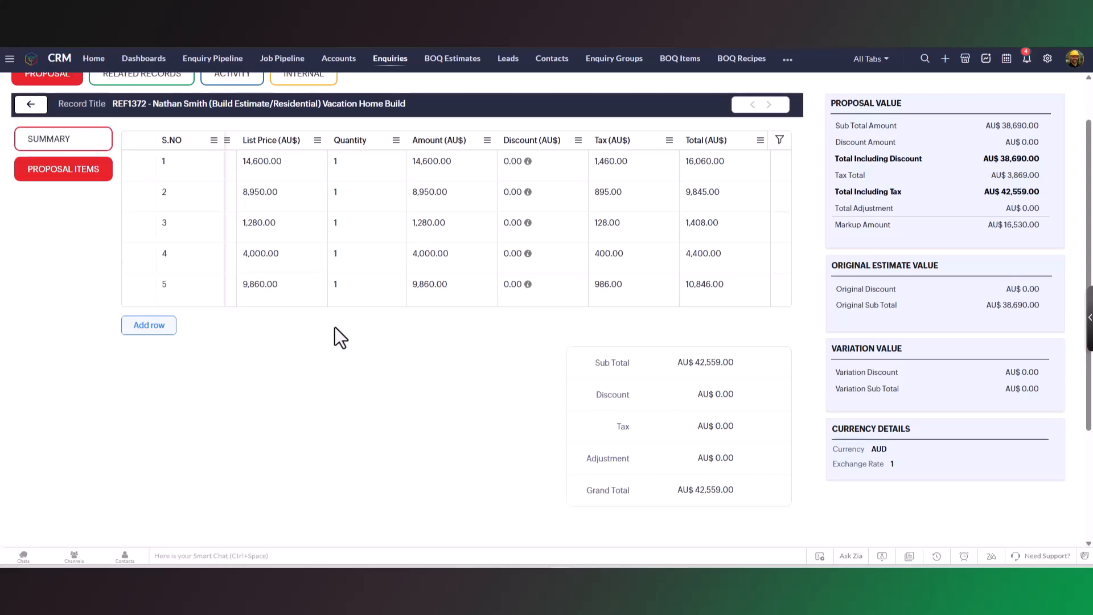
scroll(334, 323, "up", 1)
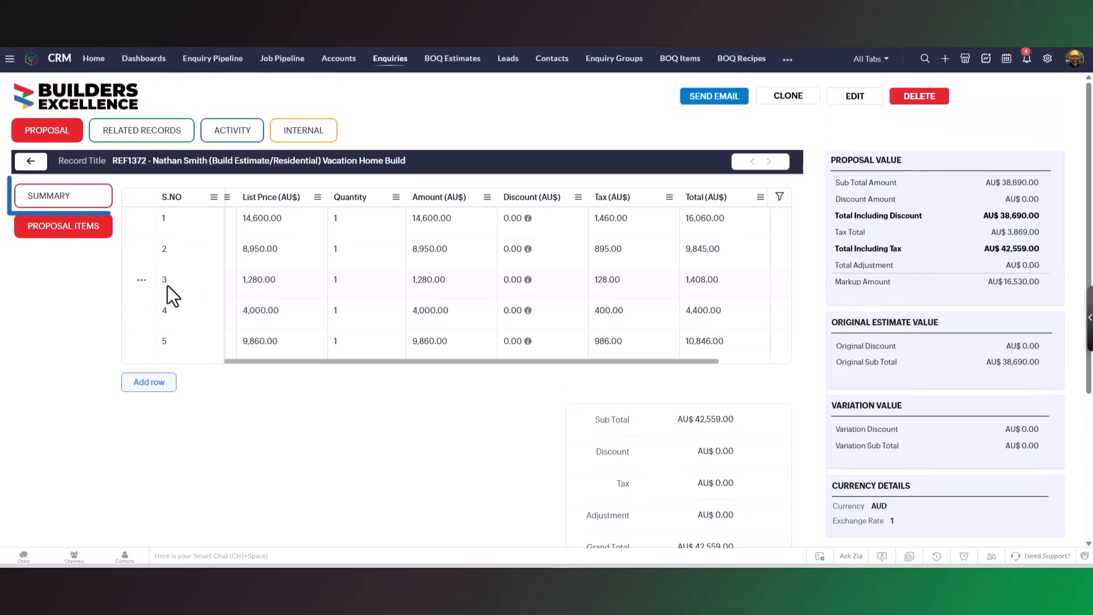
left_click(82, 203)
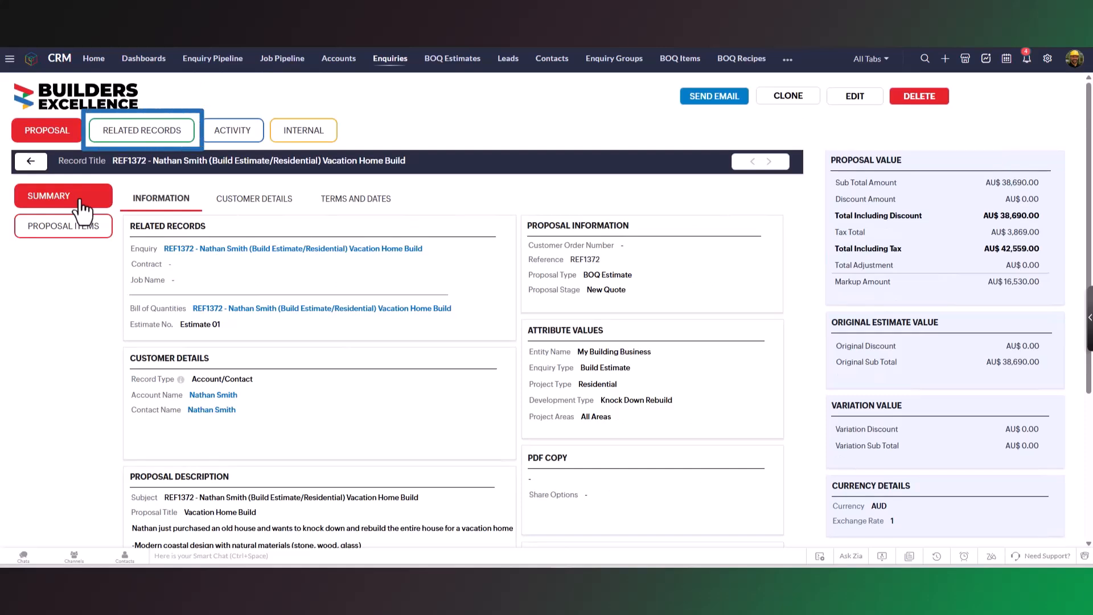
Examine the BOQ recipes and BOQ items related to the proposal, and open the linked enquiry.
left_click(155, 136)
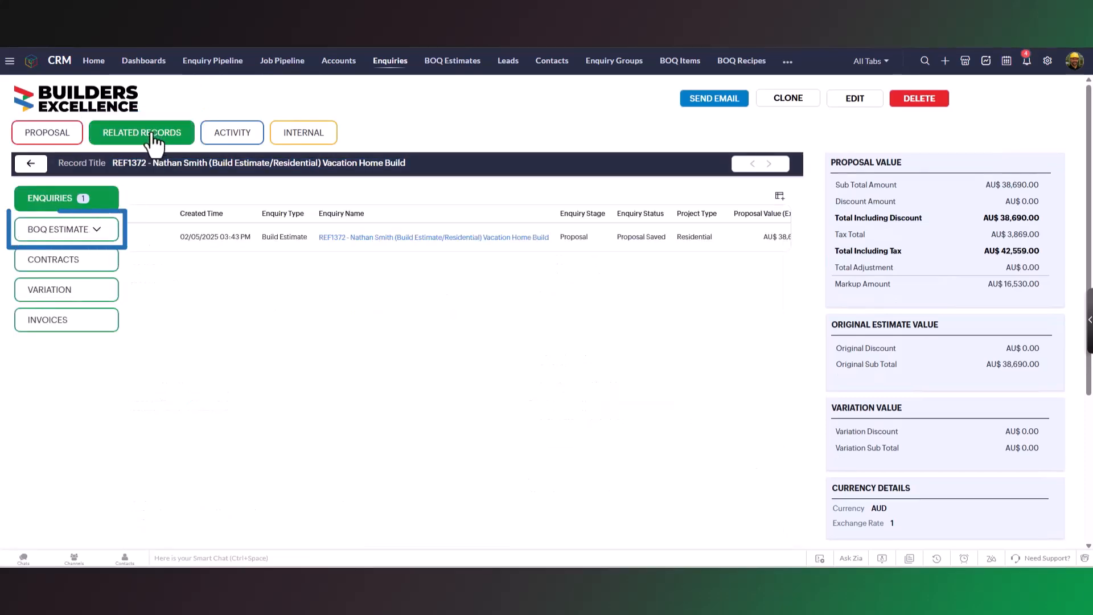
left_click(98, 234)
left_click(81, 310)
left_click(65, 345)
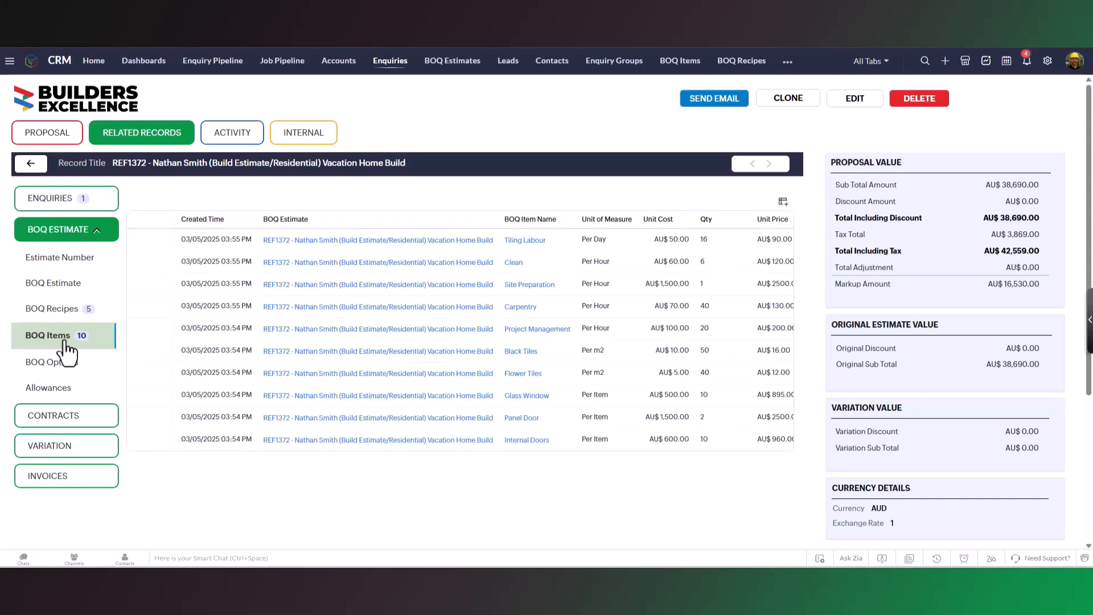
left_click(54, 204)
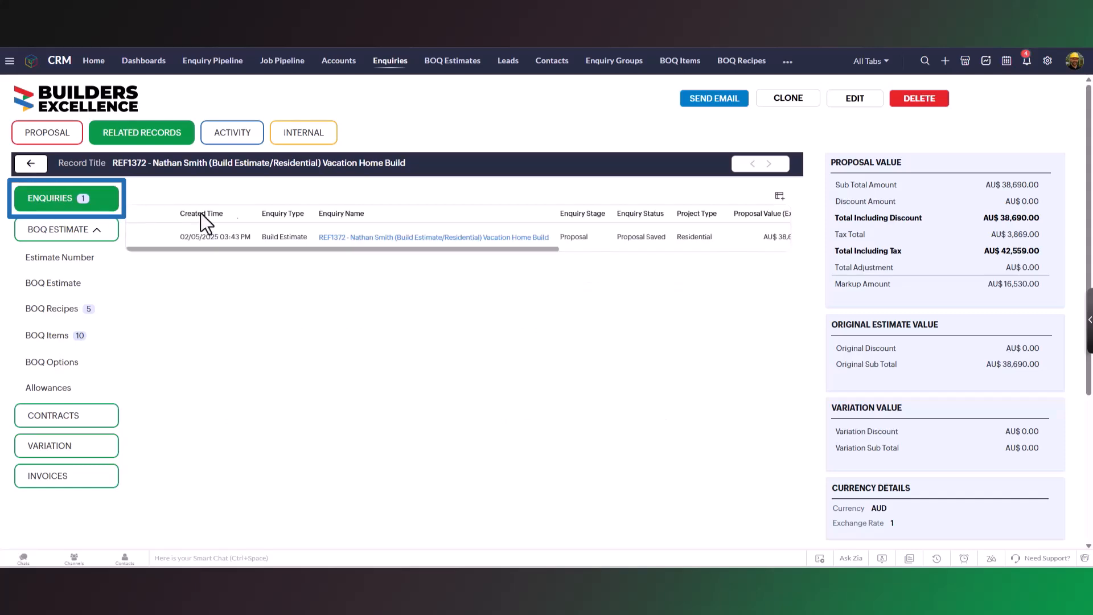
left_click(386, 239)
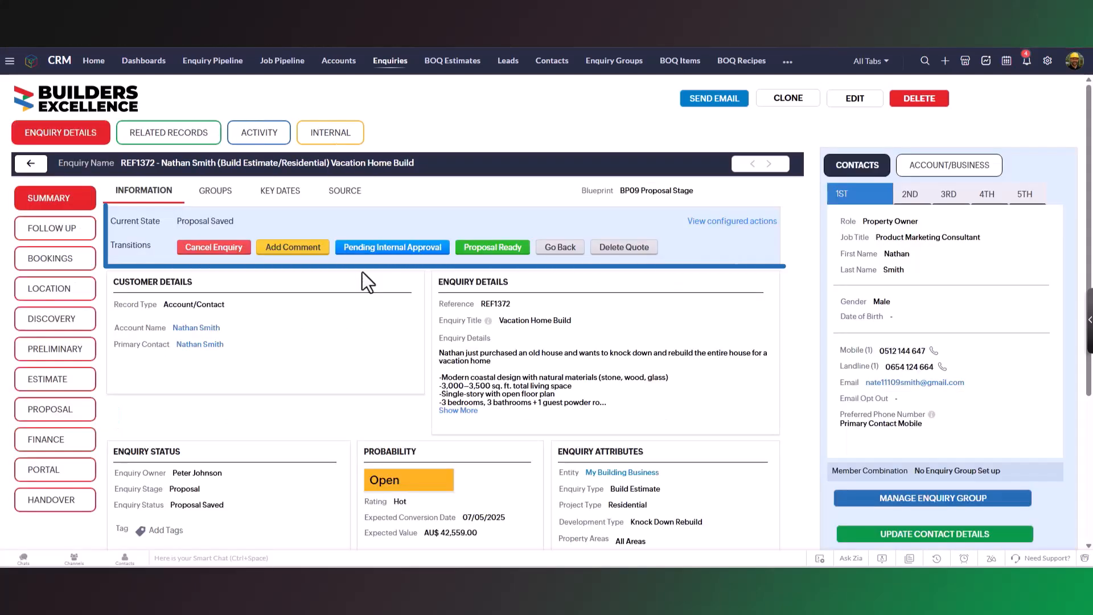